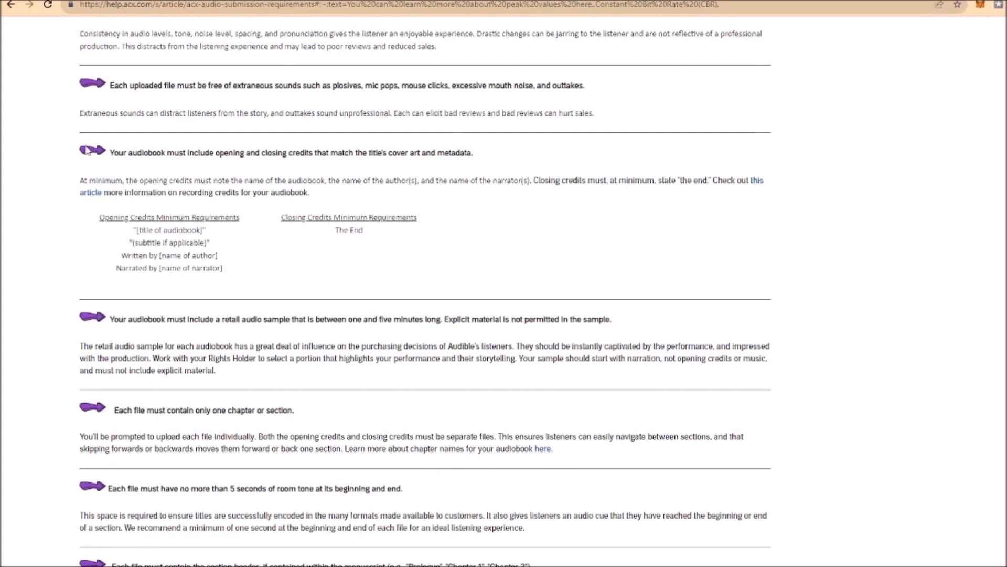
Review the opening and closing credits requirements on the ACX audio submission requirements page
{"action": "left_click_drag", "start_coordinate": [76, 155], "coordinate": [327, 276]}
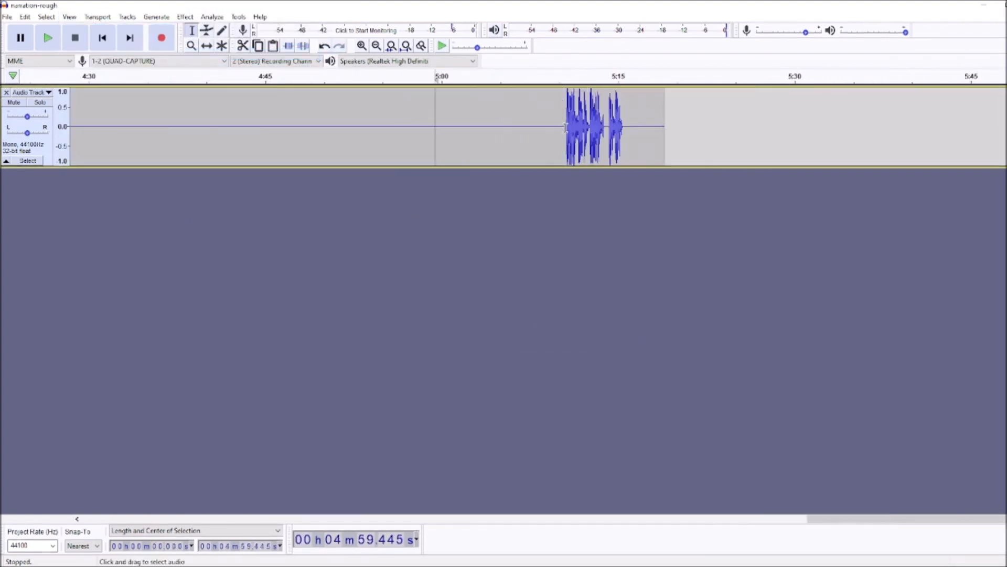
Switch to Audacity and trim the excess silence before and after the narration, keeping a short stretch of room tone at each end
{"action": "mouse_move", "coordinate": [564, 138]}
{"action": "left_mouse_down"}
{"action": "mouse_move", "coordinate": [543, 137]}
{"action": "mouse_move", "coordinate": [555, 138]}
{"action": "left_mouse_up"}
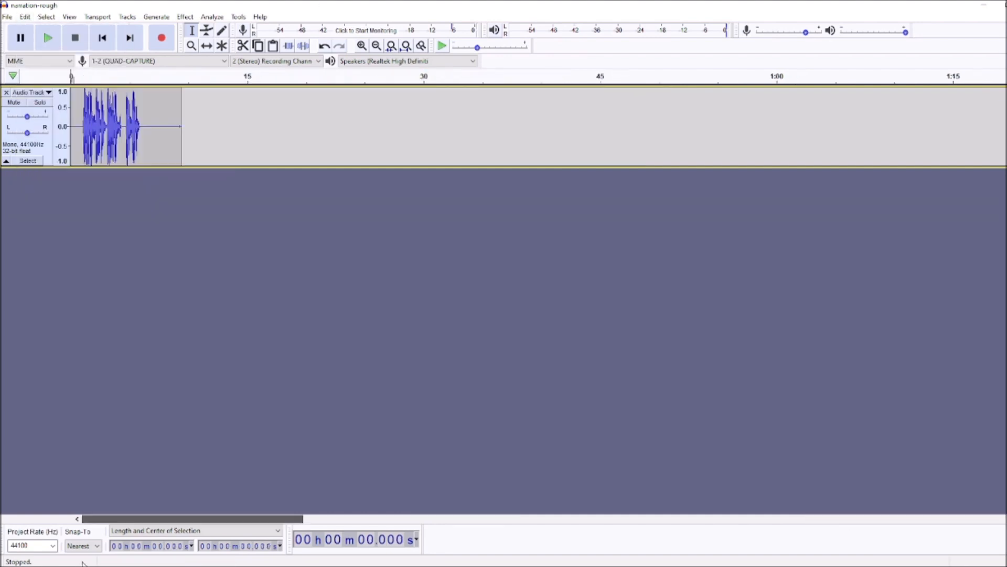
{"action": "left_click_drag", "start_coordinate": [143, 132], "coordinate": [169, 132]}
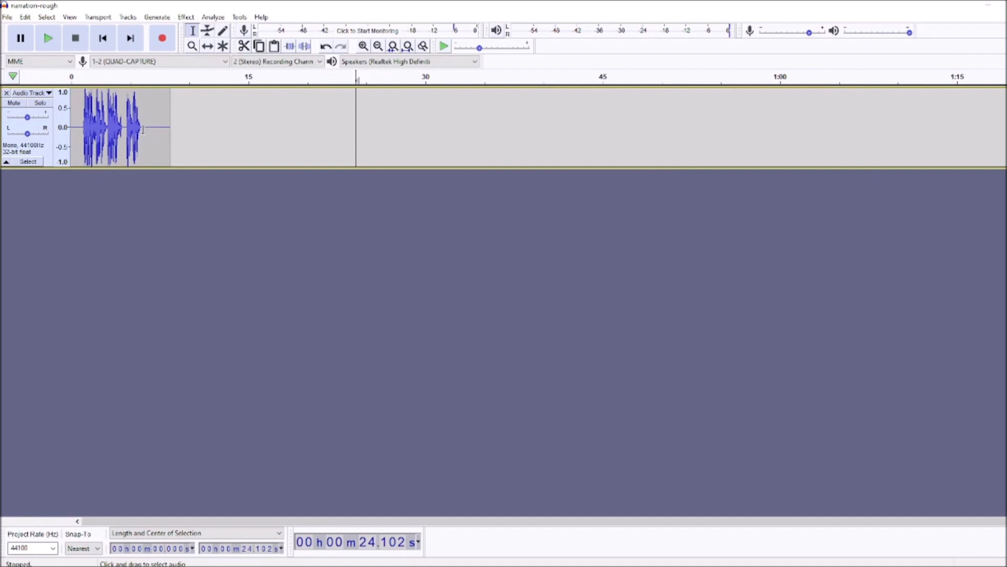
{"action": "left_click_drag", "start_coordinate": [143, 133], "coordinate": [170, 137]}
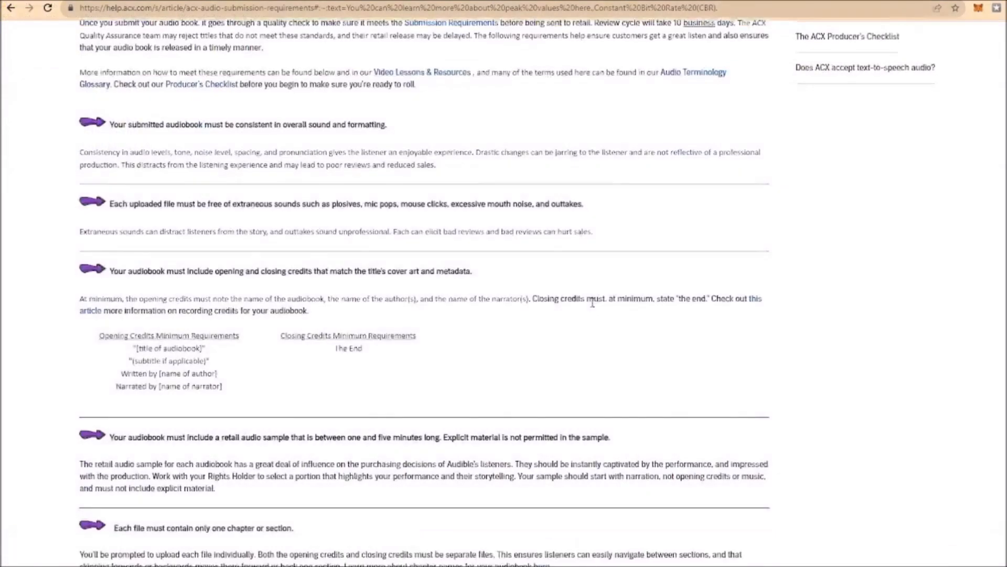
Switch to the ACX submission requirements page and review the room tone, RMS level, peak value and noise floor rules
{"action": "scroll", "coordinate": [593, 303], "scroll_direction": "down", "scroll_amount": 7}
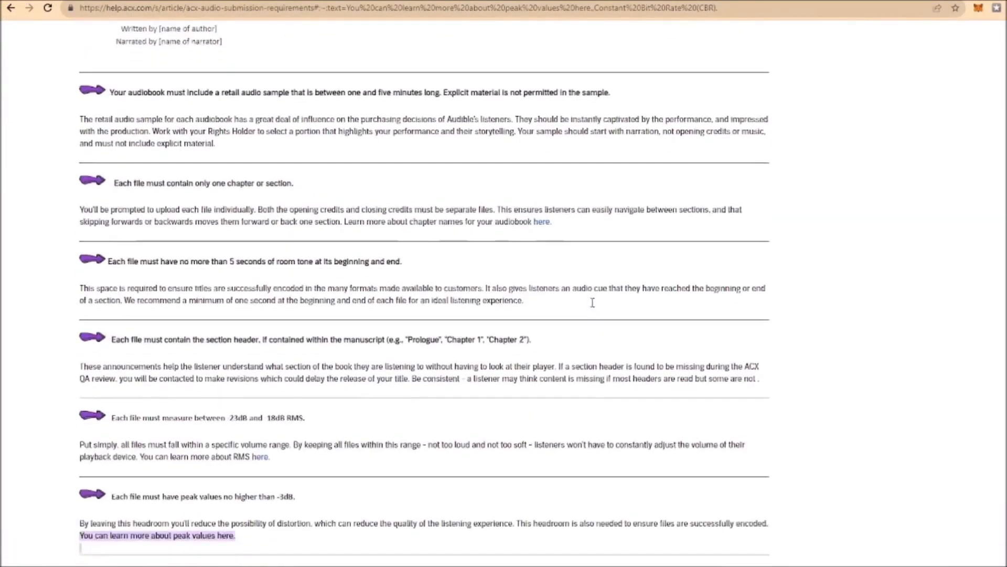
{"action": "scroll", "coordinate": [593, 303], "scroll_direction": "down", "scroll_amount": 1}
{"action": "left_click_drag", "start_coordinate": [108, 204], "coordinate": [423, 205]}
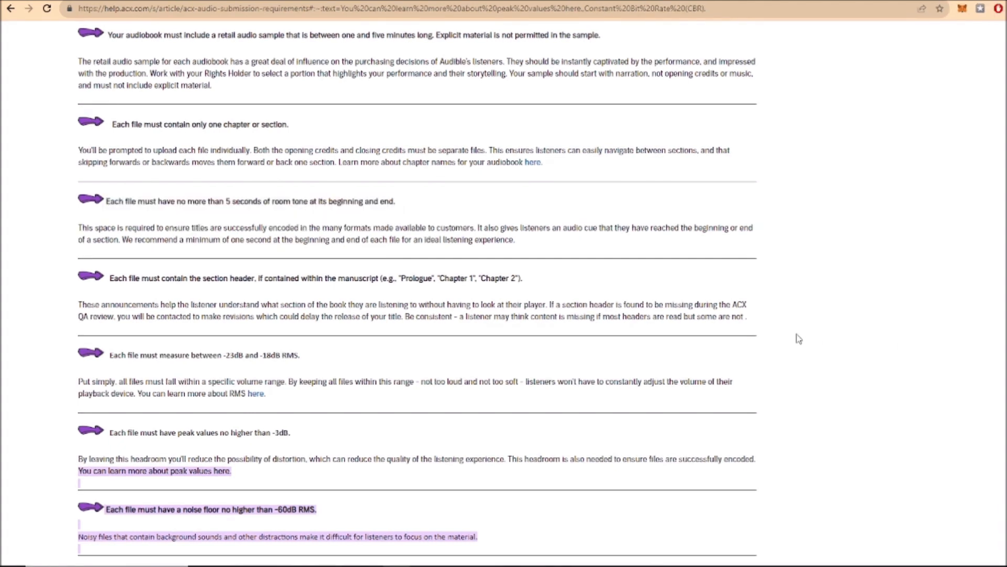
{"action": "scroll", "coordinate": [799, 338], "scroll_direction": "down", "scroll_amount": 3}
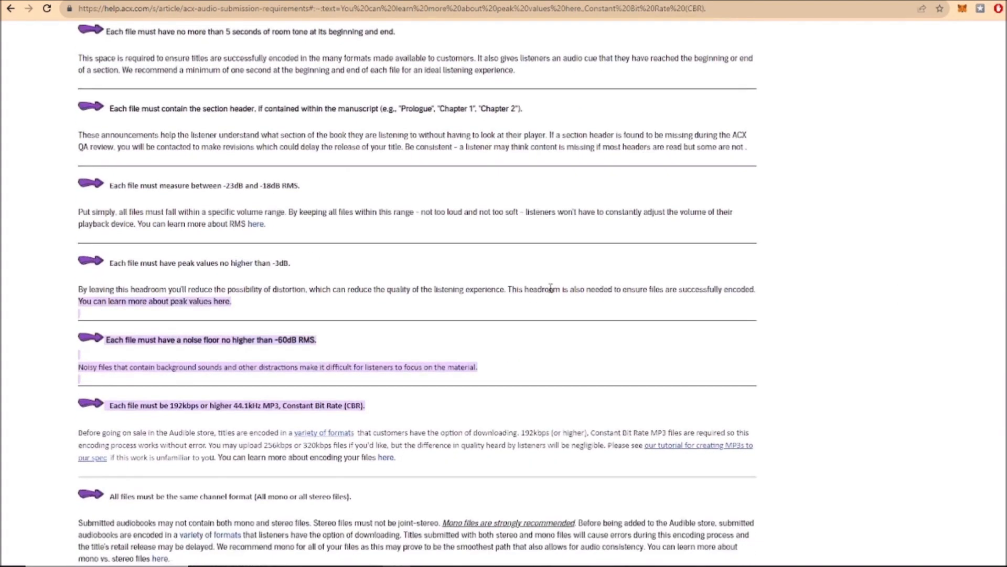
{"action": "left_click_drag", "start_coordinate": [110, 186], "coordinate": [304, 191]}
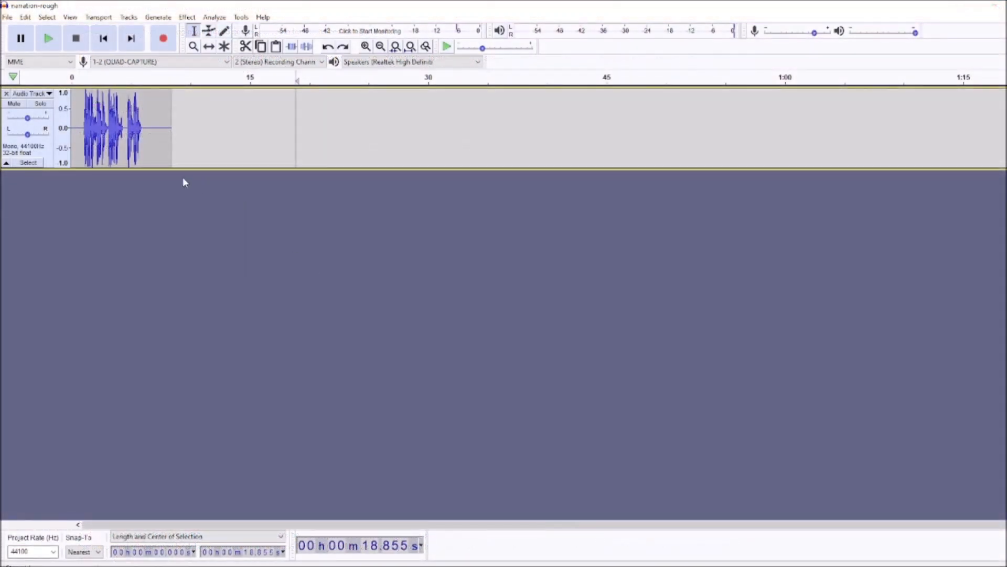
In Audacity, apply RMS Normalize to the whole narration clip with a target RMS level of -18 dB
{"action": "double_click", "coordinate": [144, 144]}
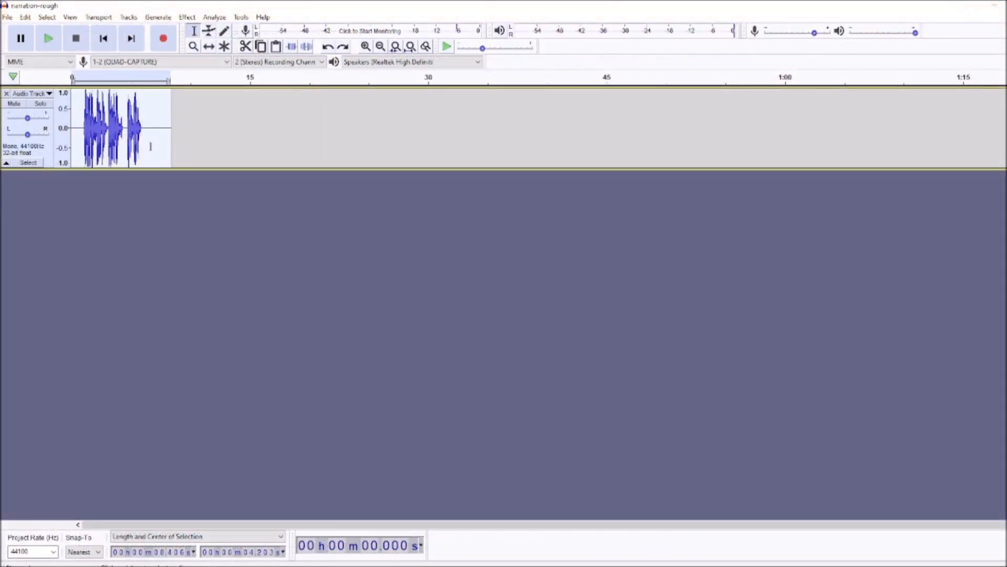
{"action": "left_click", "coordinate": [192, 19]}
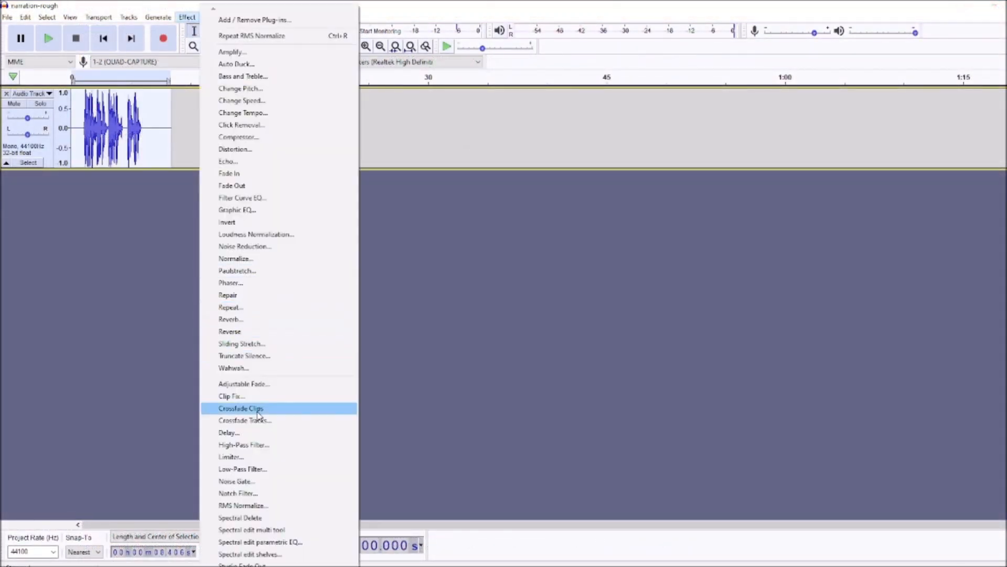
{"action": "left_click", "coordinate": [280, 505]}
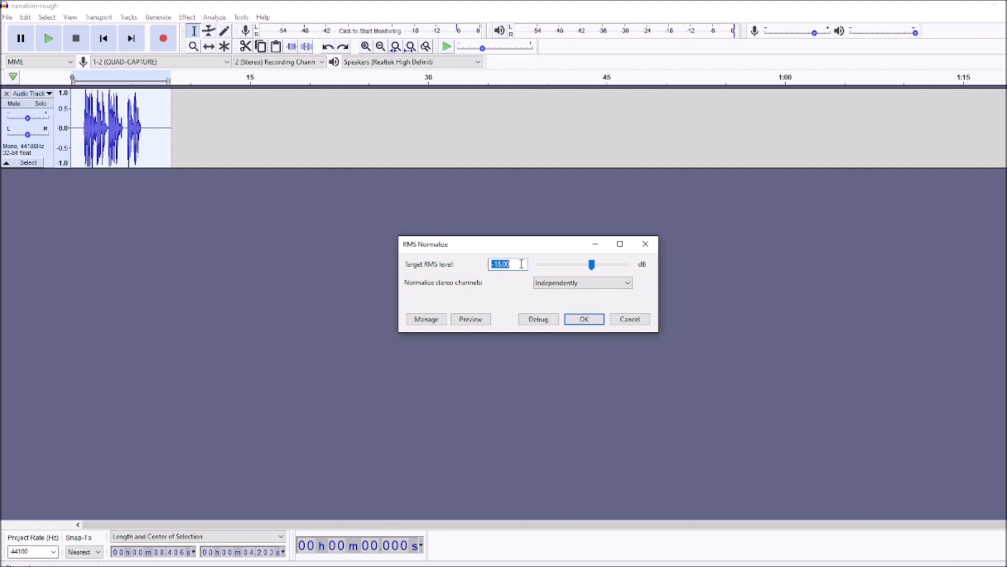
{"action": "left_click", "coordinate": [586, 320]}
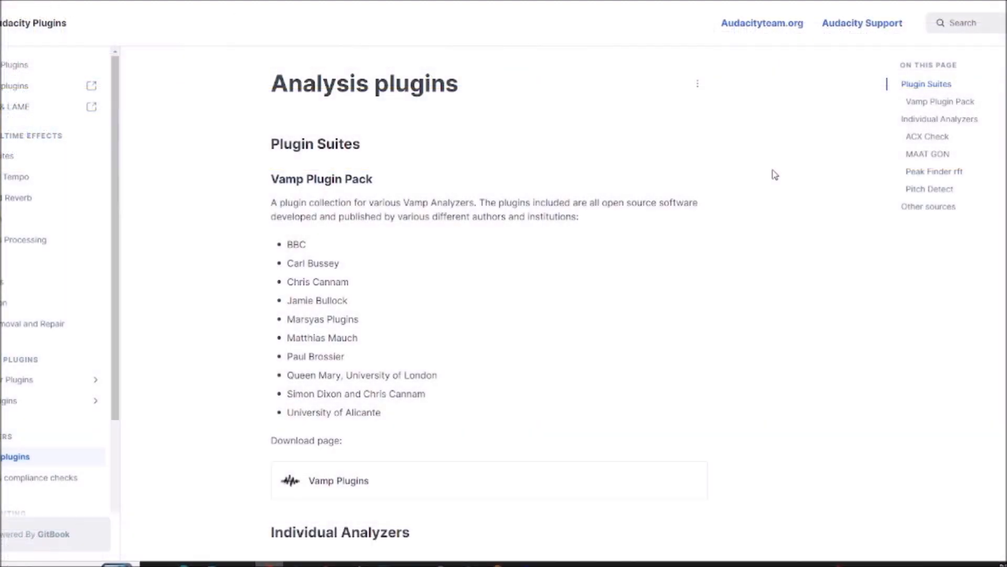
Download the ACX-Check.ny analyzer from the Audacity Analysis plugins web page
{"action": "scroll", "coordinate": [775, 174], "scroll_direction": "down", "scroll_amount": 9}
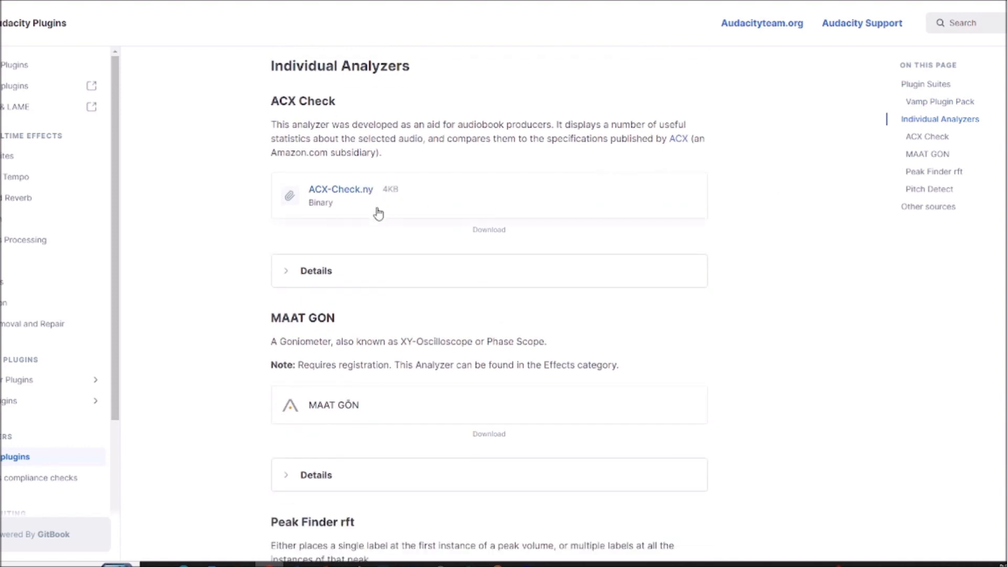
{"action": "left_click", "coordinate": [349, 195]}
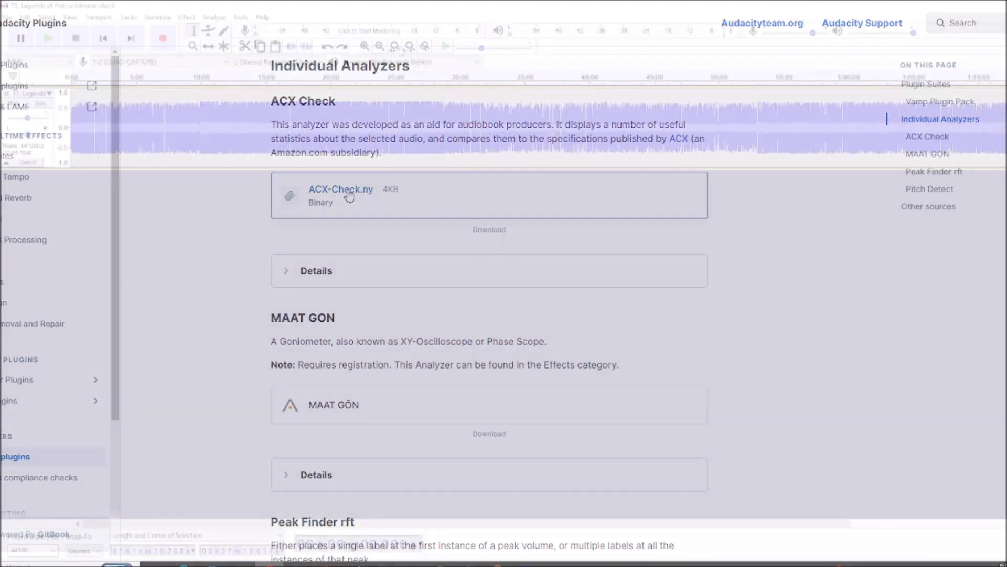
In Audacity, install ACX-Check.ny from the Downloads folder with the Nyquist Plug-in Installer, setting overwriting to Allow
{"action": "left_click", "coordinate": [242, 18]}
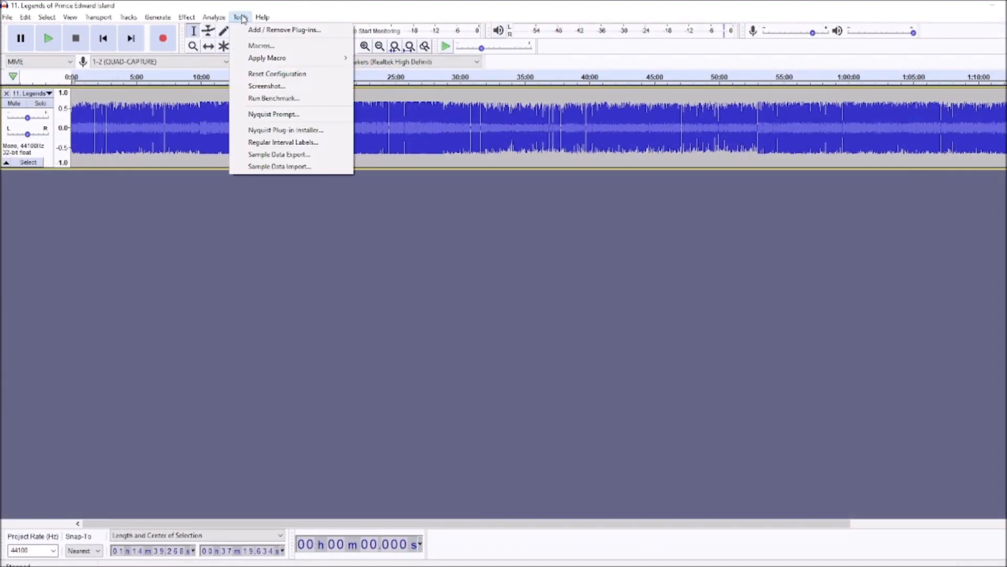
{"action": "left_click", "coordinate": [278, 130]}
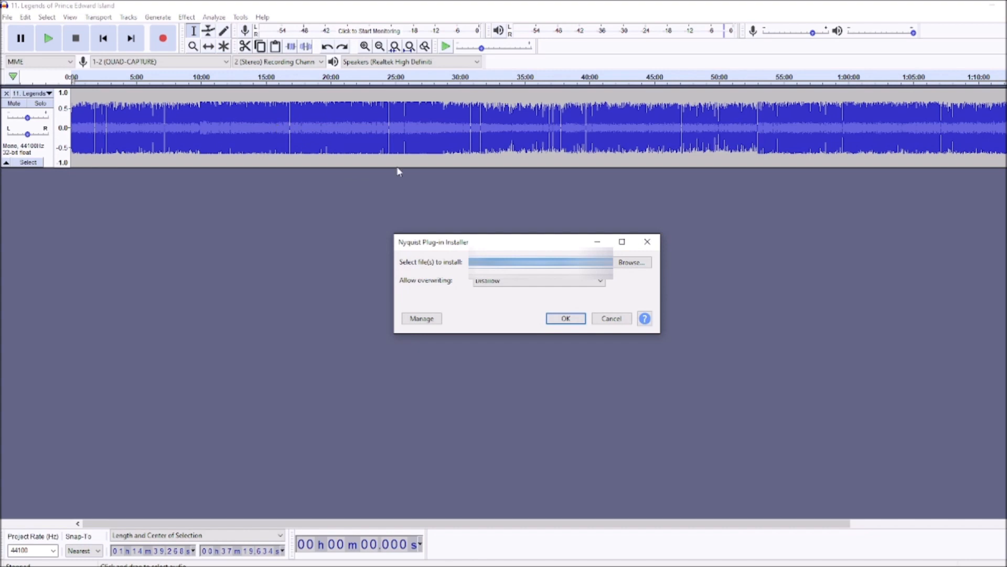
{"action": "left_click", "coordinate": [631, 261]}
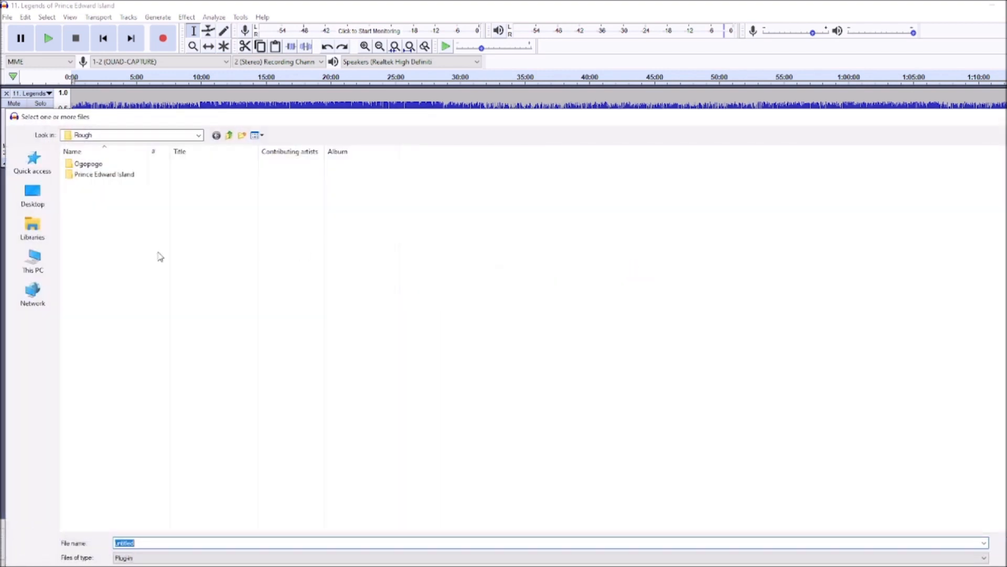
{"action": "left_click", "coordinate": [32, 259]}
{"action": "double_click", "coordinate": [492, 176]}
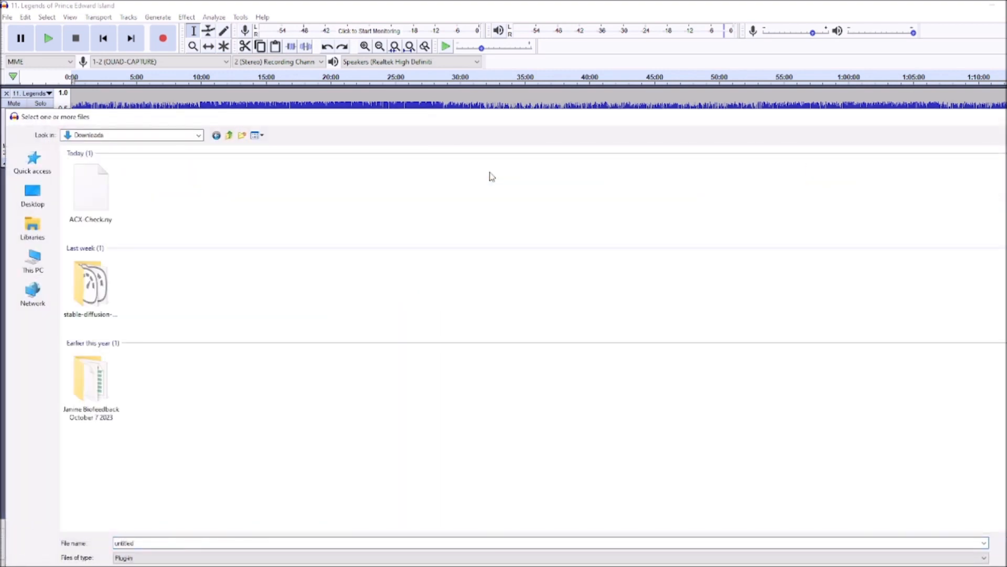
{"action": "double_click", "coordinate": [90, 204]}
{"action": "left_click", "coordinate": [490, 281]}
{"action": "left_click", "coordinate": [487, 300]}
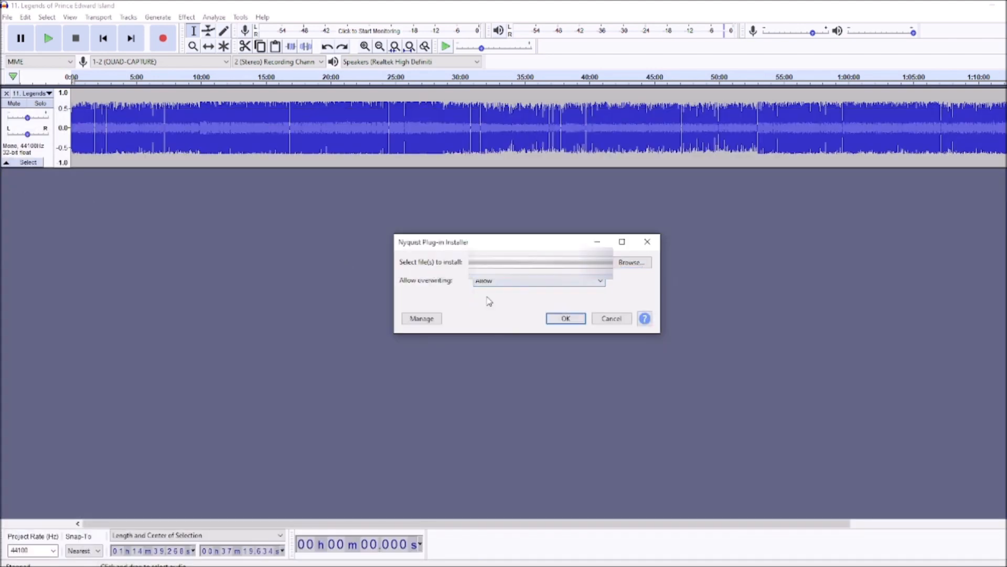
{"action": "left_click", "coordinate": [576, 320]}
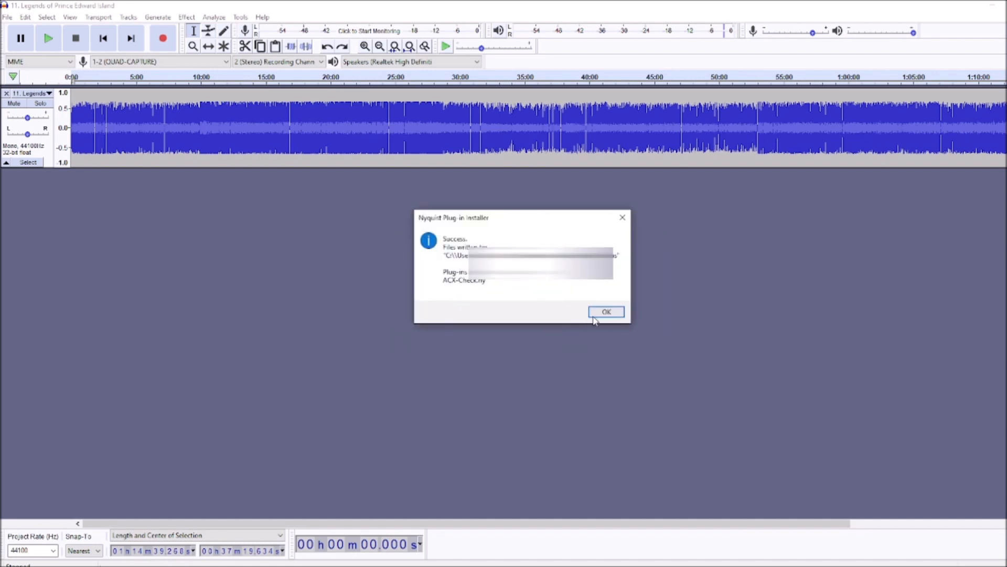
{"action": "left_click", "coordinate": [603, 313]}
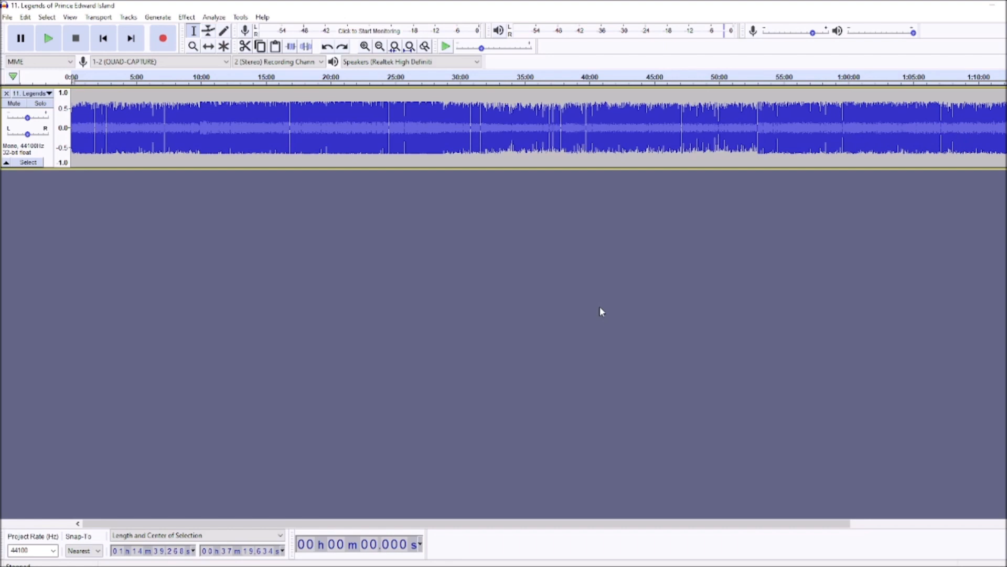
Enable the newly installed ACX-Check plug-in in the plug-in manager
{"action": "left_click", "coordinate": [528, 140]}
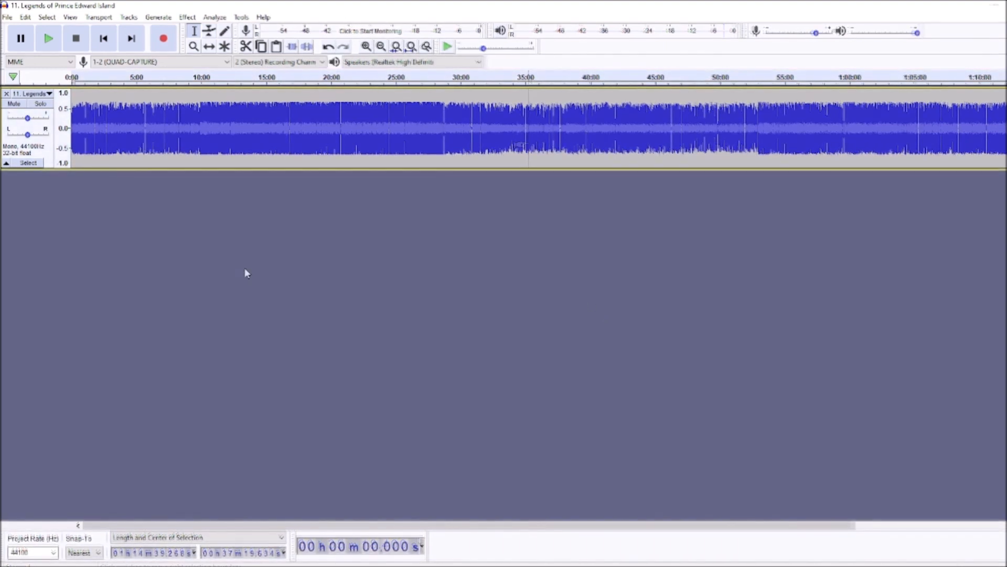
{"action": "left_click", "coordinate": [214, 18]}
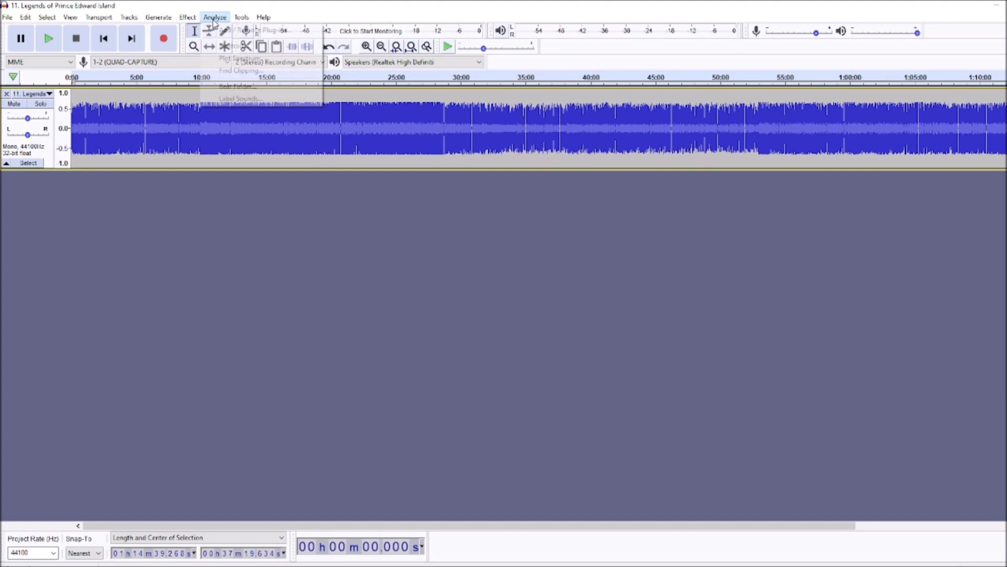
{"action": "left_click", "coordinate": [235, 31]}
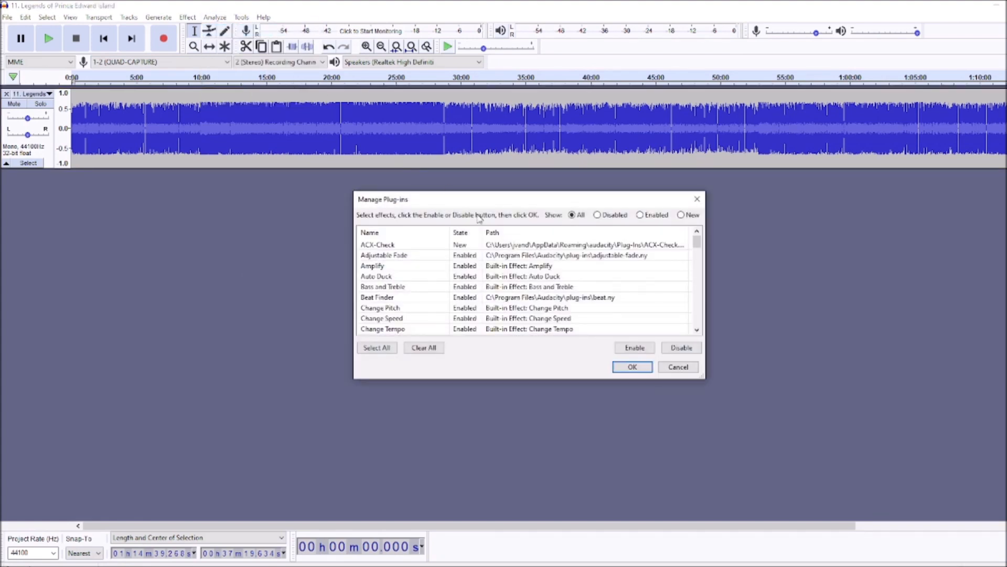
{"action": "left_click", "coordinate": [472, 245]}
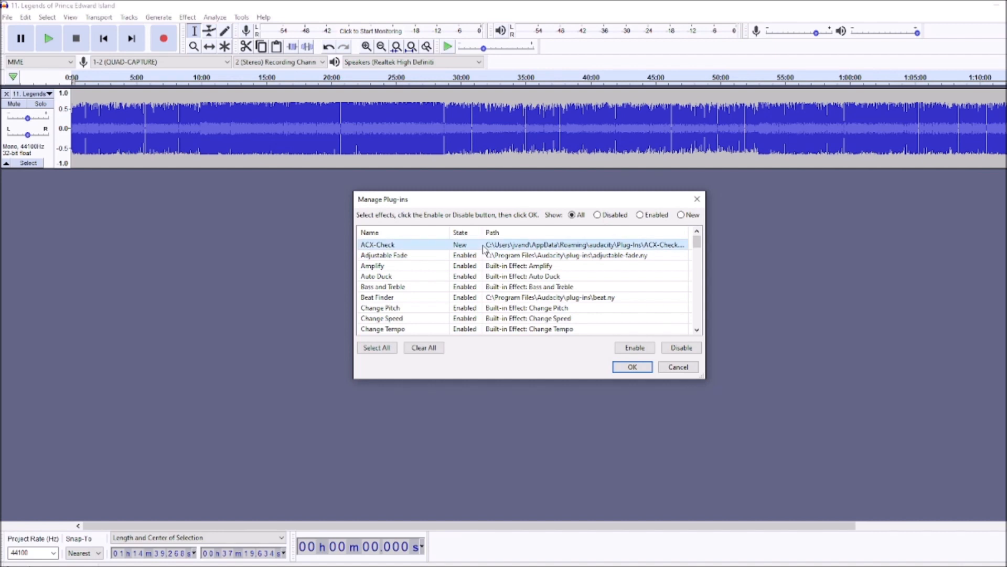
{"action": "left_click", "coordinate": [633, 349]}
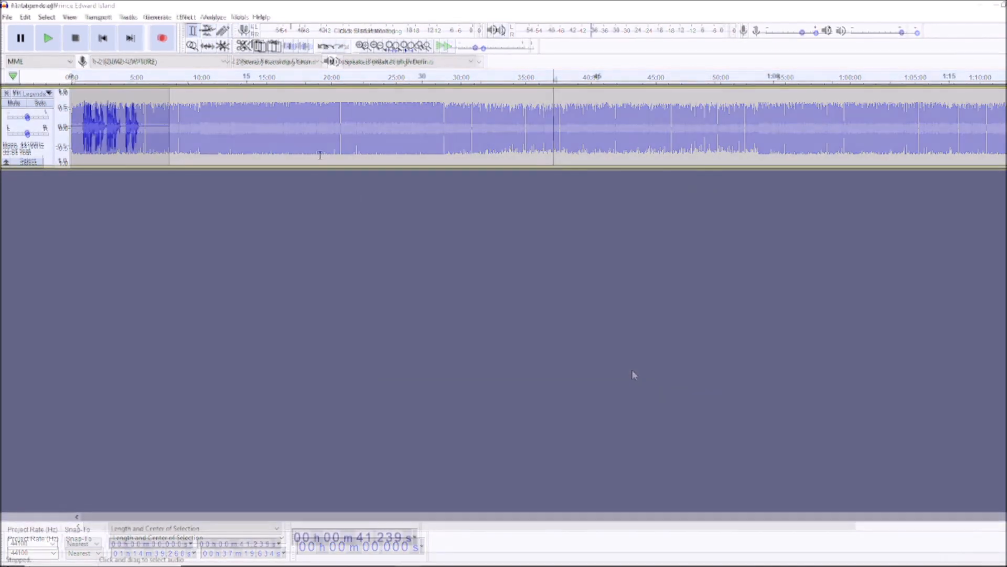
Run ACX Check on the narration-rough clip to analyze its levels, and close the report
{"action": "left_click", "coordinate": [211, 17]}
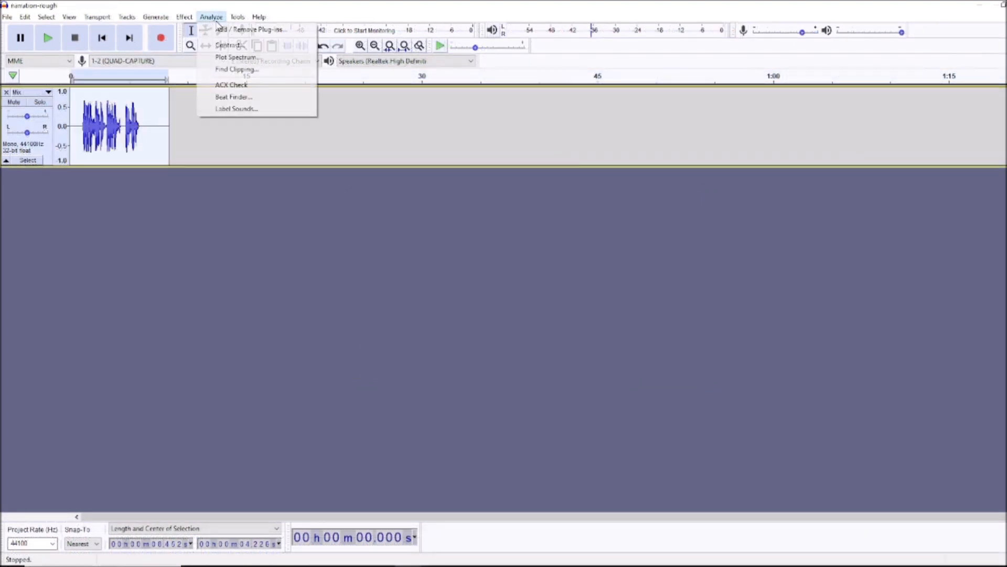
{"action": "left_click", "coordinate": [234, 85]}
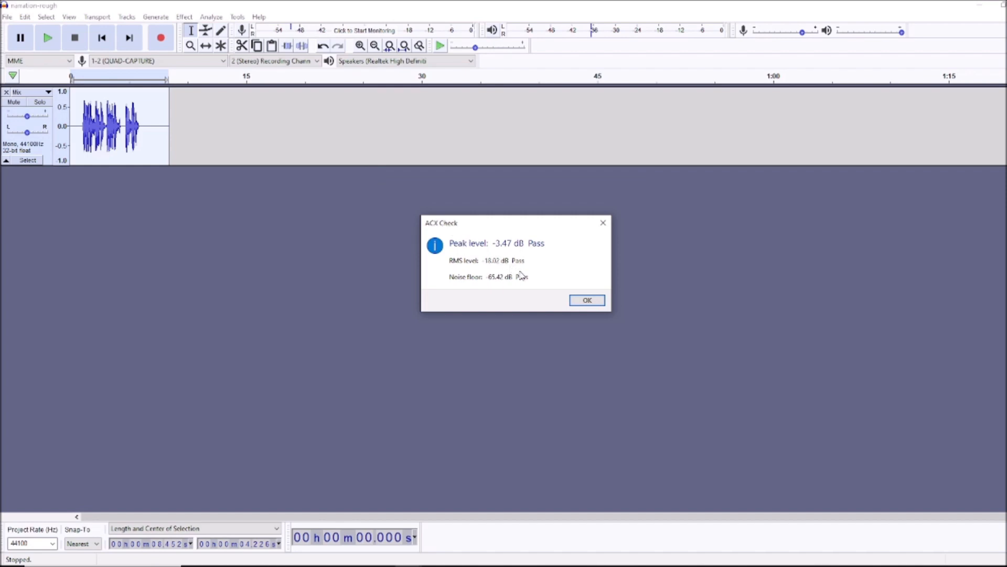
{"action": "left_click", "coordinate": [587, 301]}
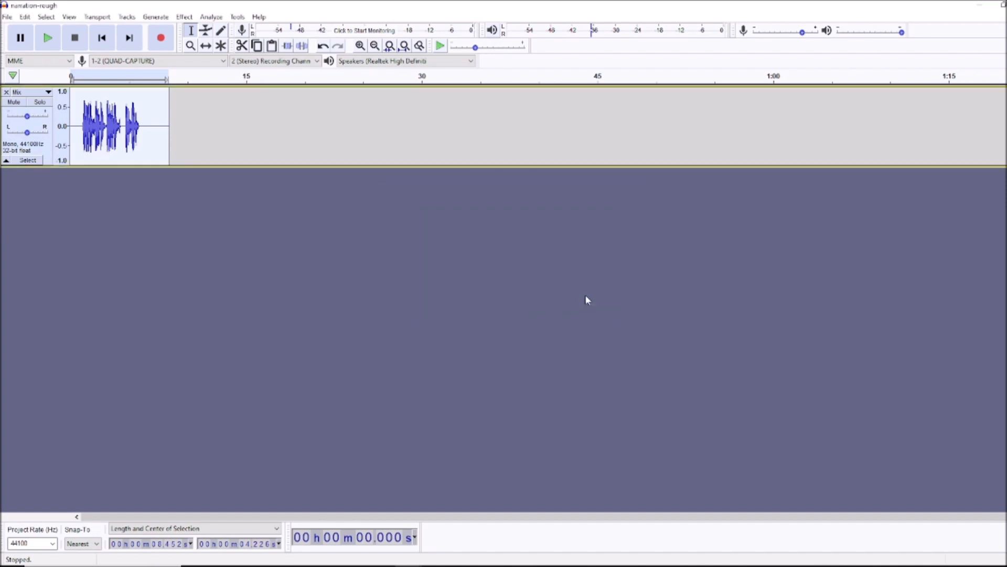